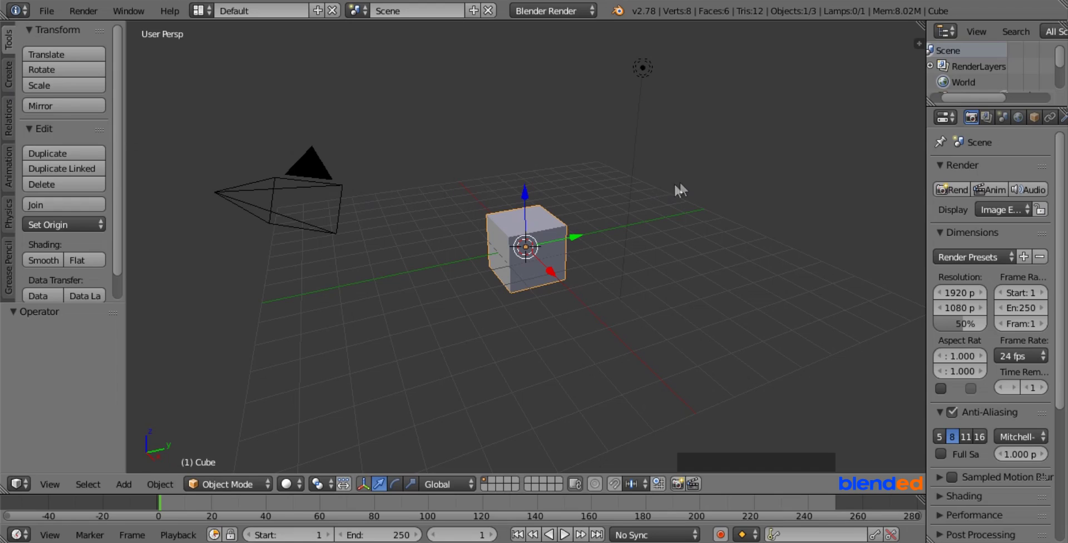
Step: Select and delete the default camera, lamp and cube, leaving the viewport empty
key(a)
key(a)
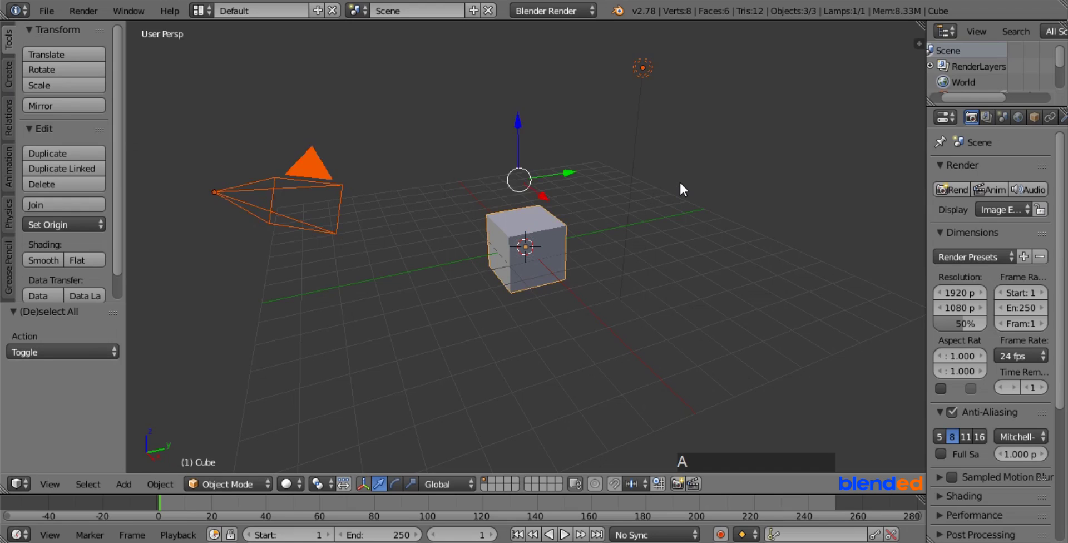
key(x)
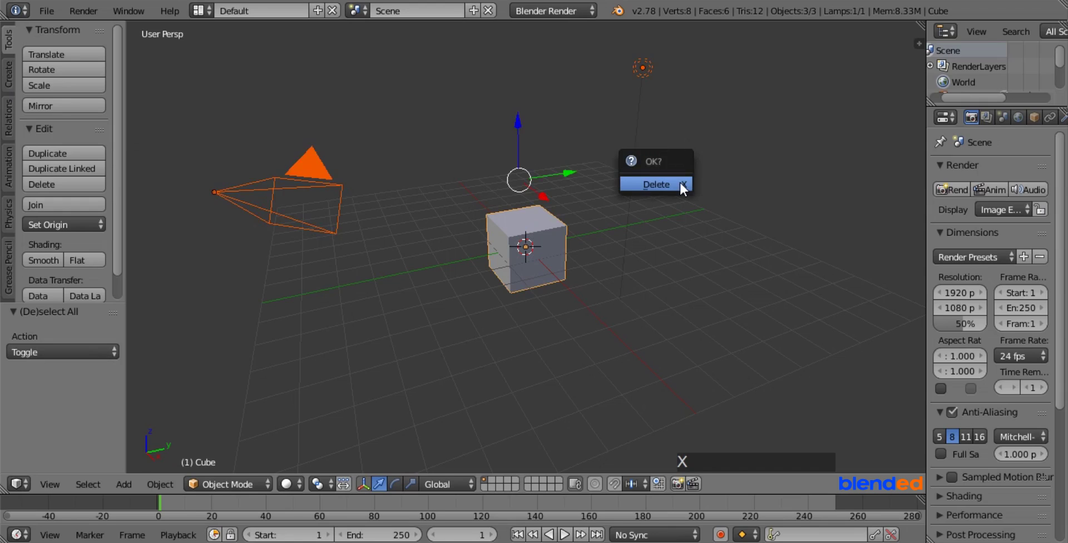
key(Return)
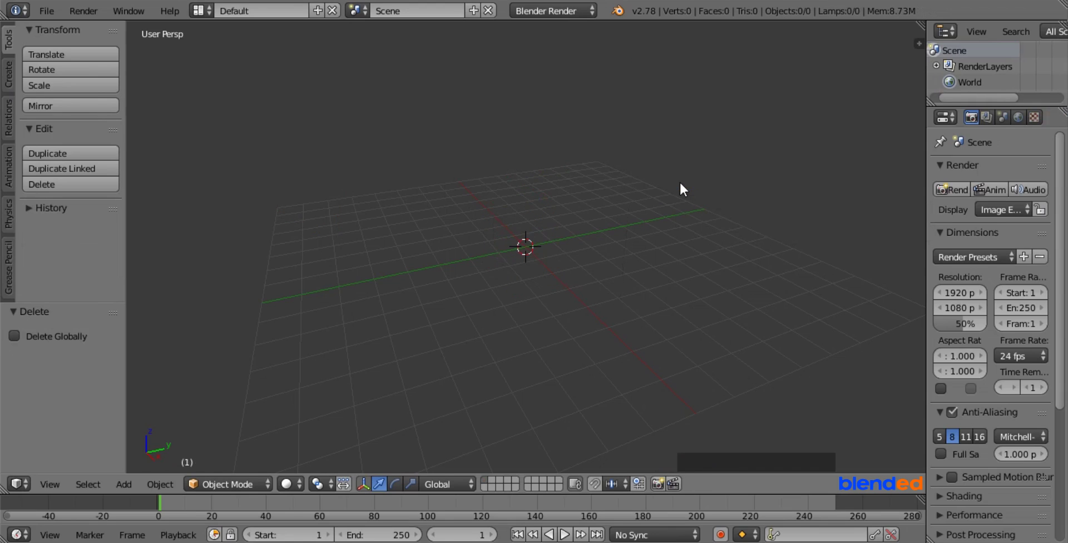
Step: Add a torus and rotate it 90° about X so it stands upright
click(9, 73)
click(66, 175)
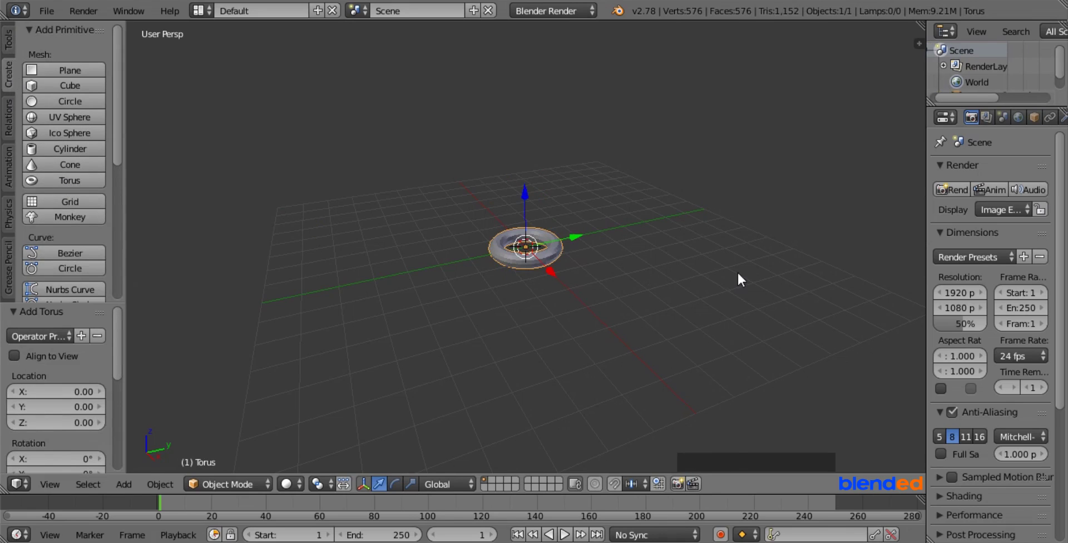
key(r)
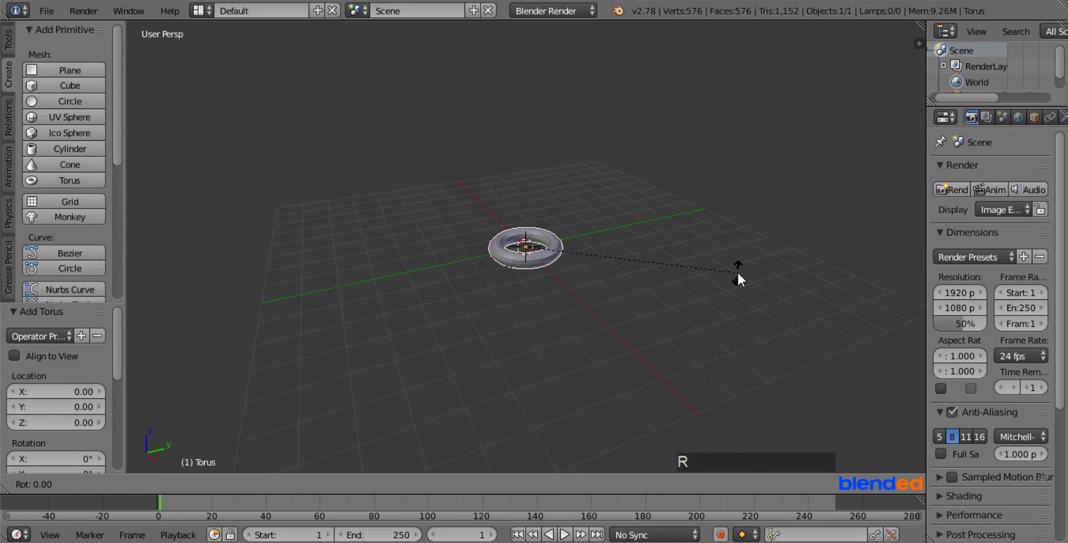
key(x)
key(KP_9)
key(KP_0)
key(Return)
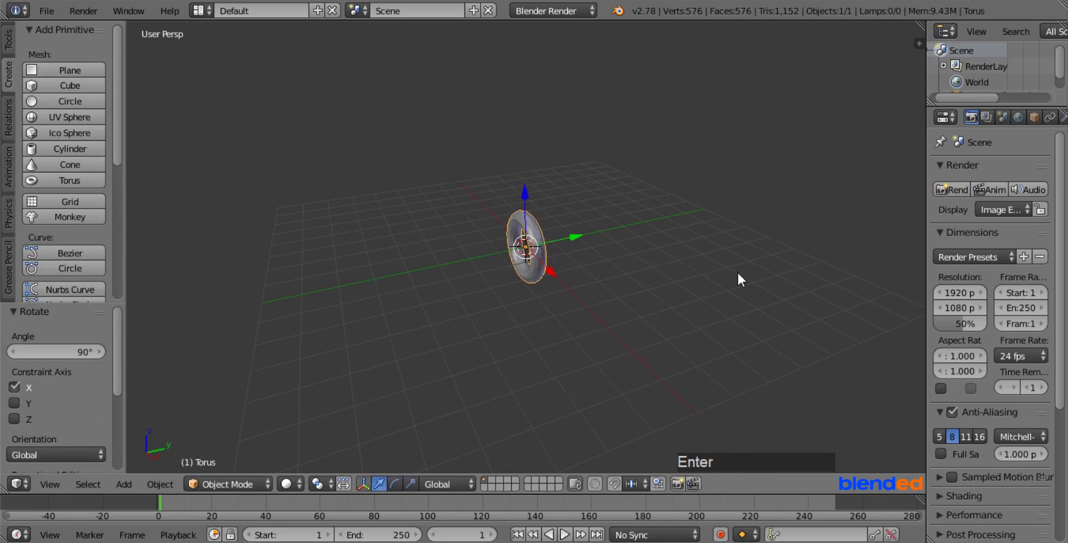
Step: View the torus face-on in front orthographic view, zoomed in and panned lower
key(KP_1)
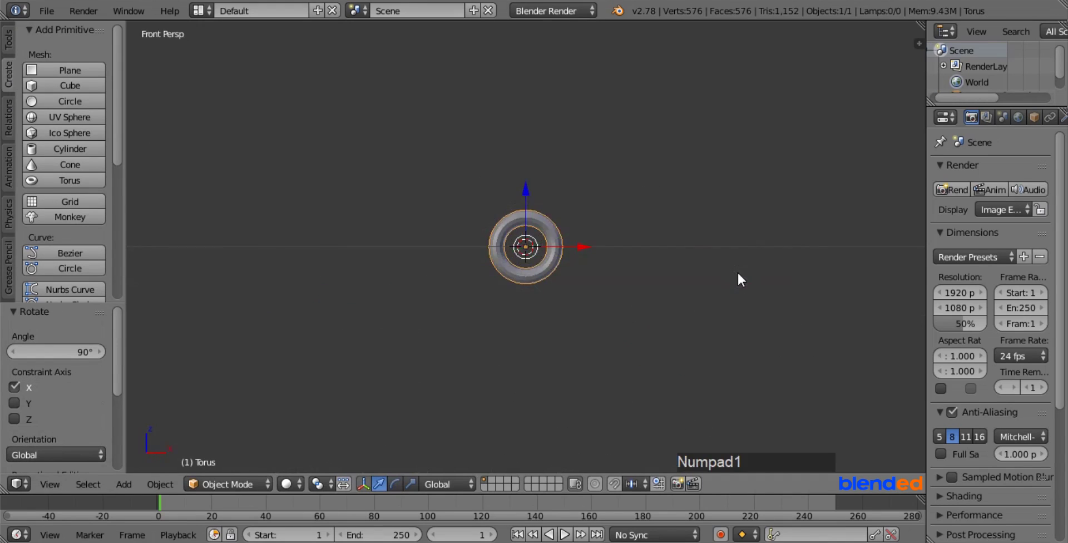
key(KP_5)
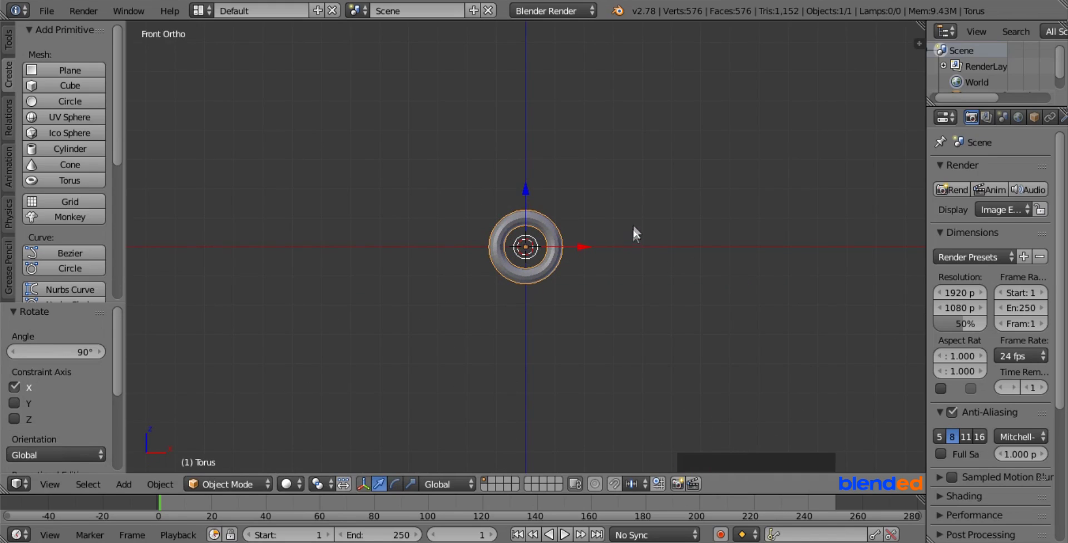
scroll(632, 202, up, 4)
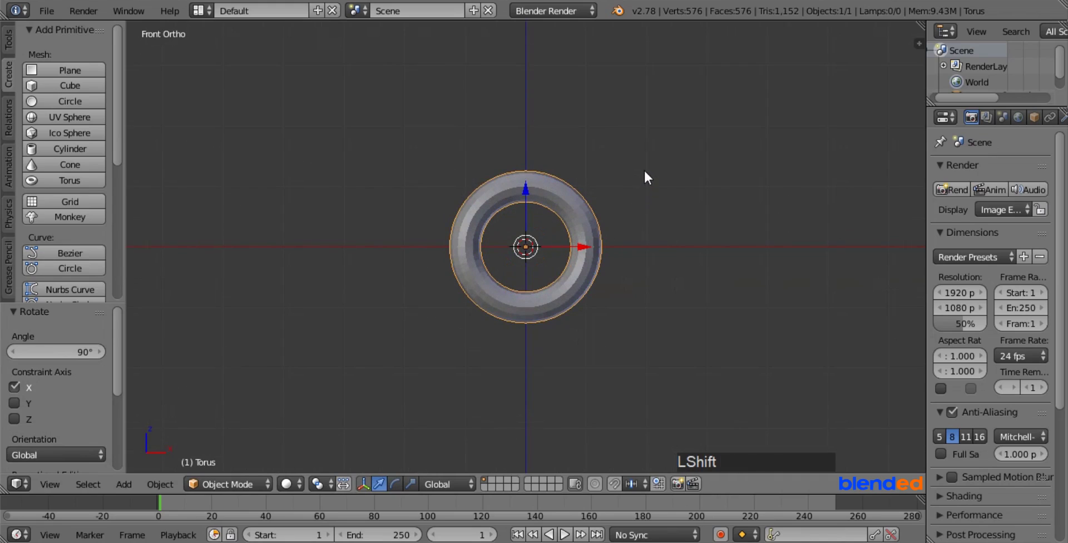
shift+middle_drag(643, 176, 646, 265)
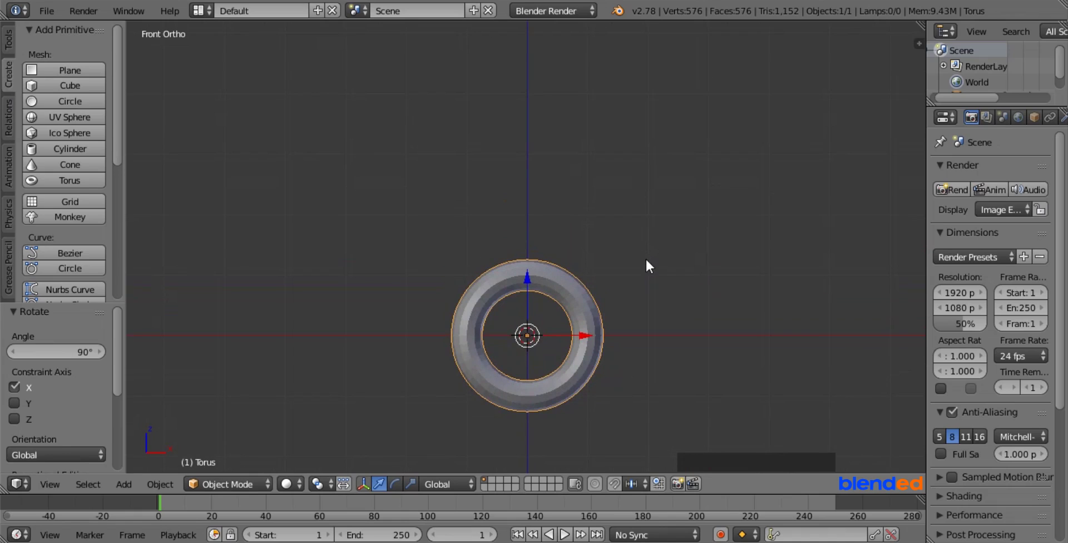
Step: In wireframe Edit Mode, box-select the upper half of the torus's vertices
key(Tab)
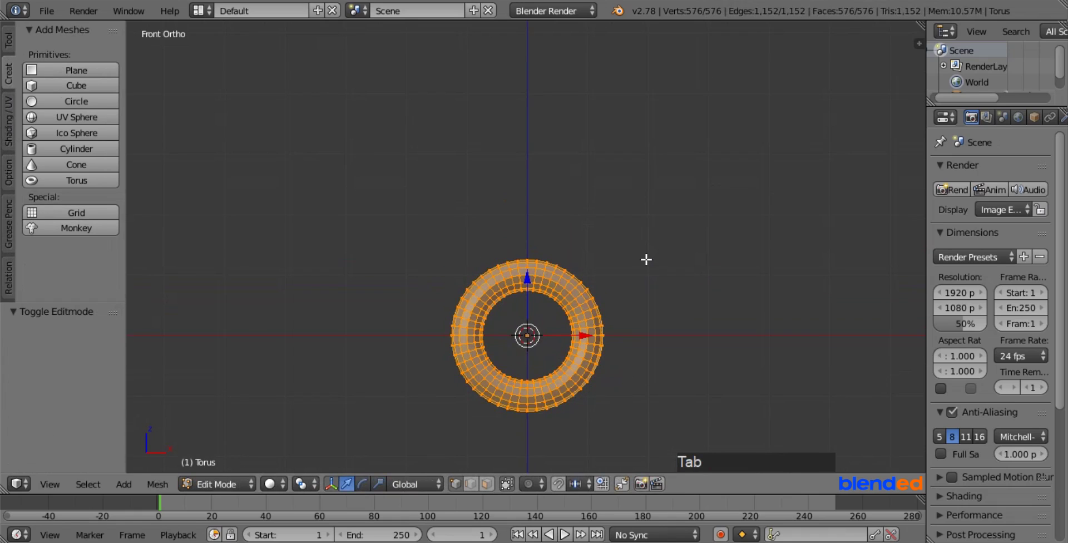
key(a)
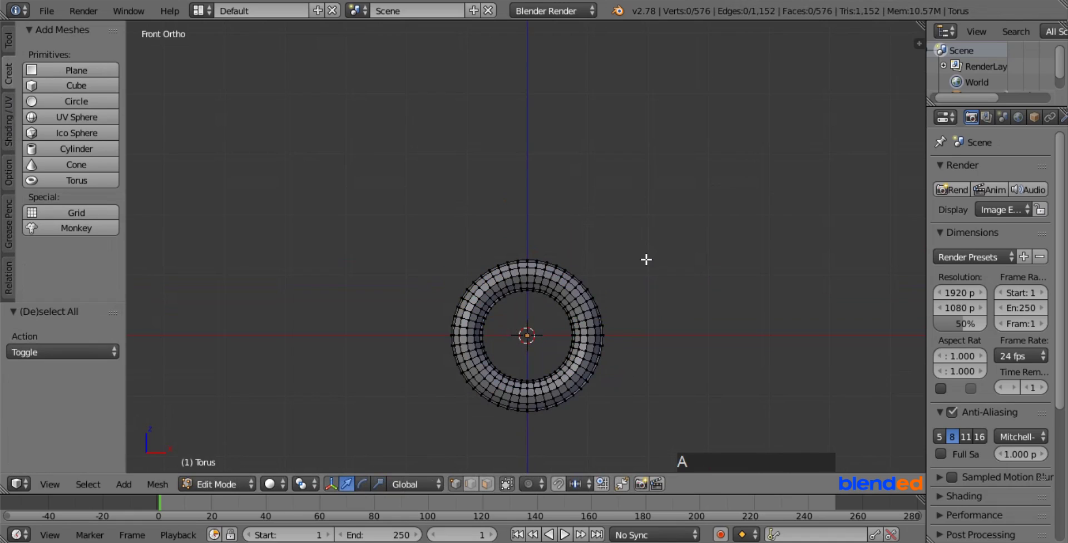
key(z)
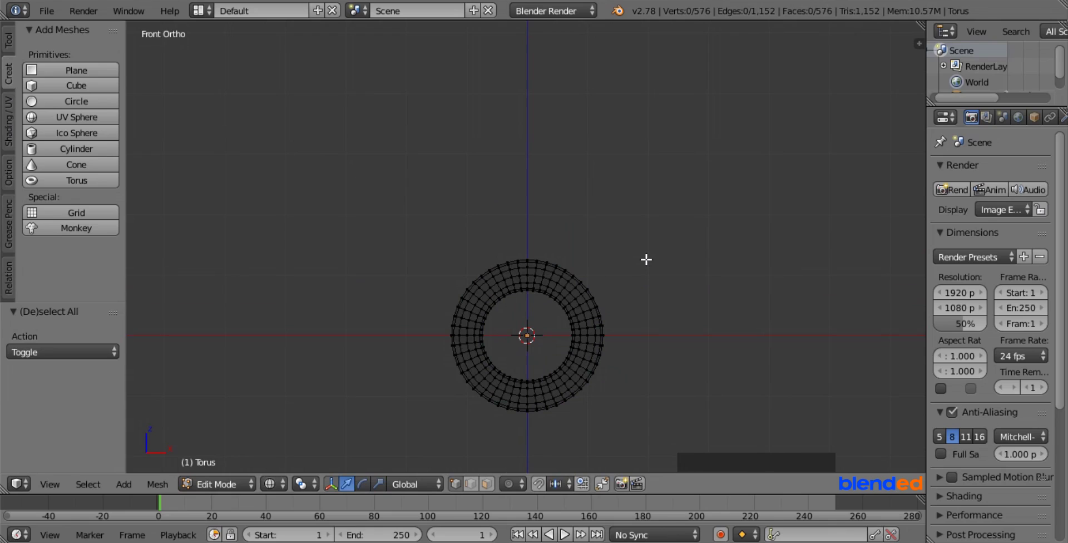
key(b)
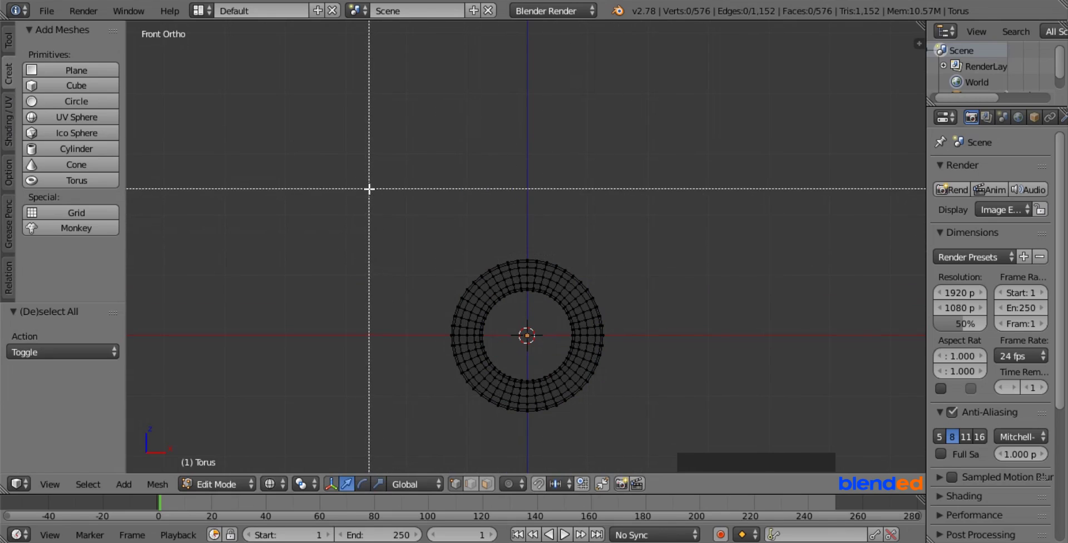
drag(369, 189, 659, 333)
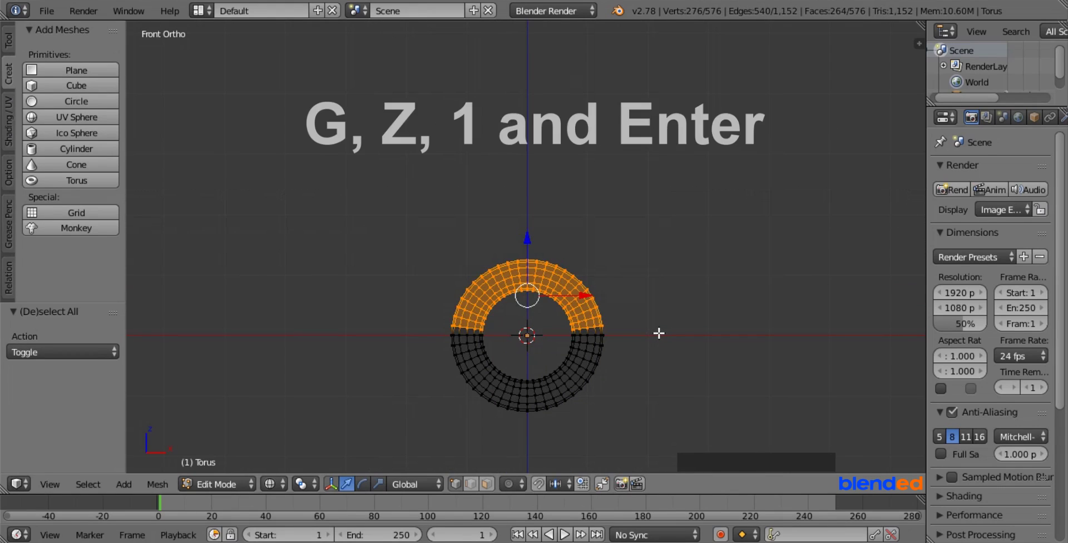
Step: Raise the selected upper half 1 unit along Z and return to Object Mode
key(g)
key(z)
key(KP_1)
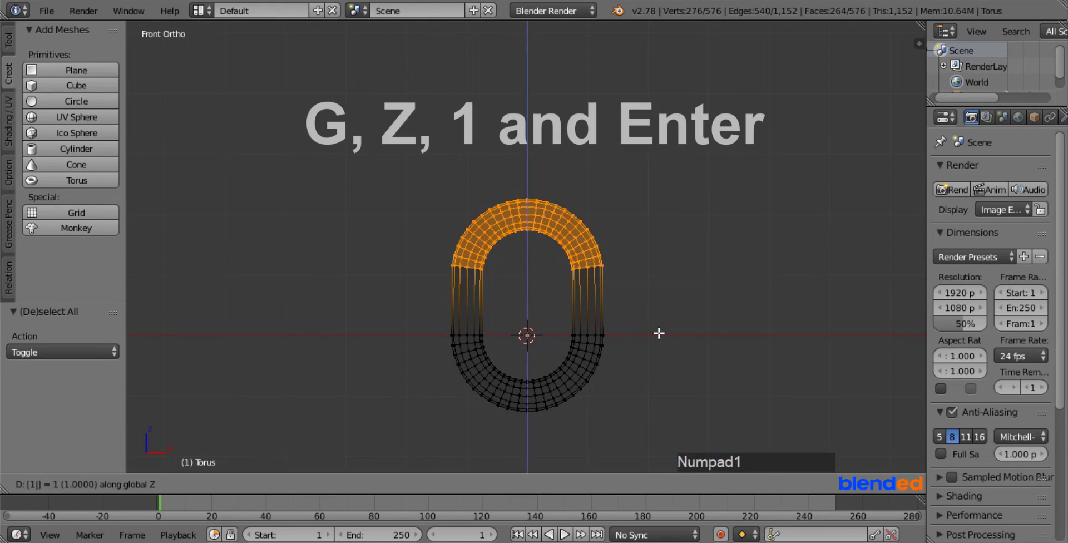
key(Return)
key(Tab)
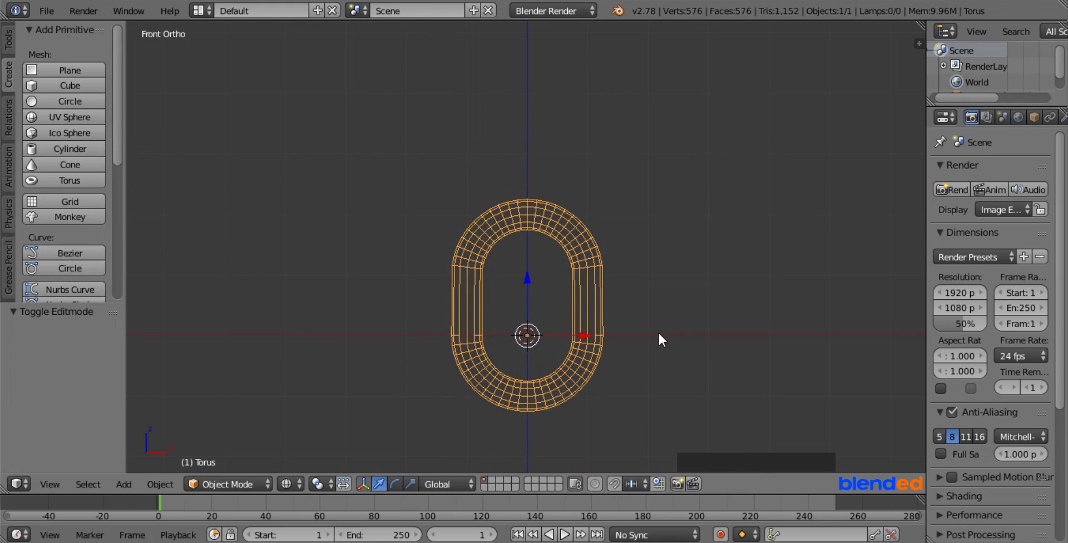
Step: Switch the viewport from wireframe back to solid shading to show the oval link
key(z)
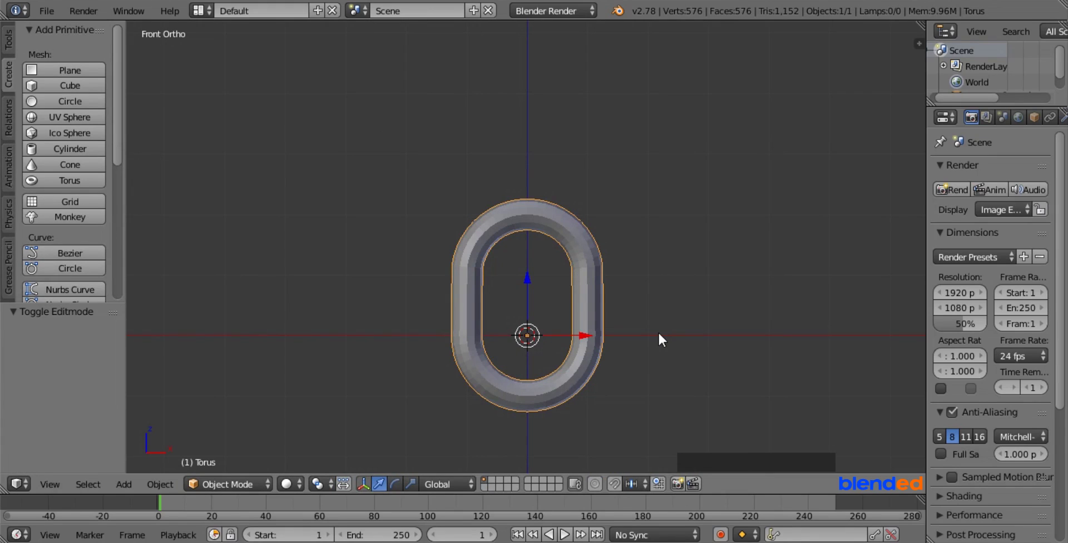
Step: Duplicate the link 1.9 units up Z and rotate the copy 90° about Z
key(shift+d)
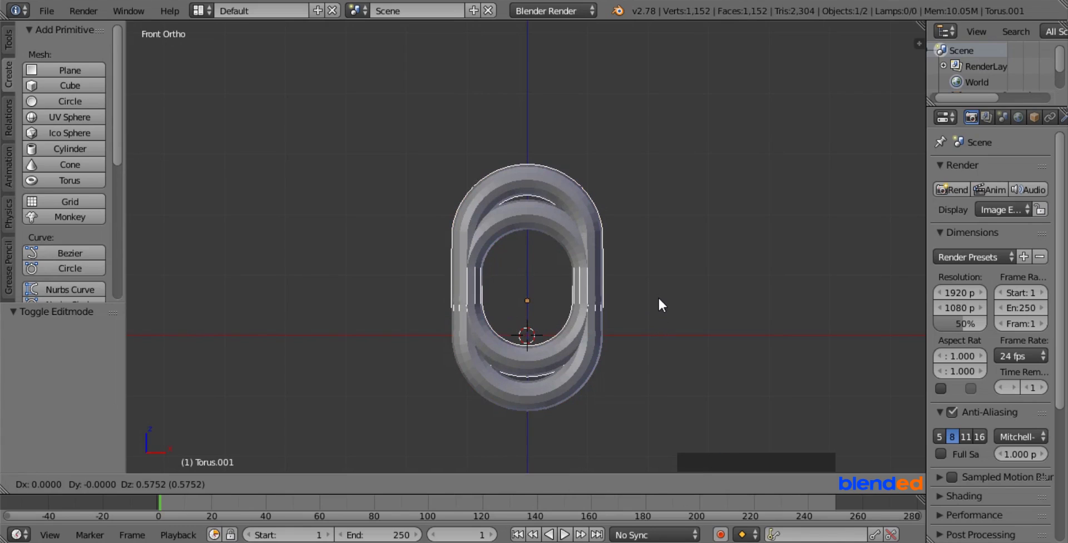
key(z)
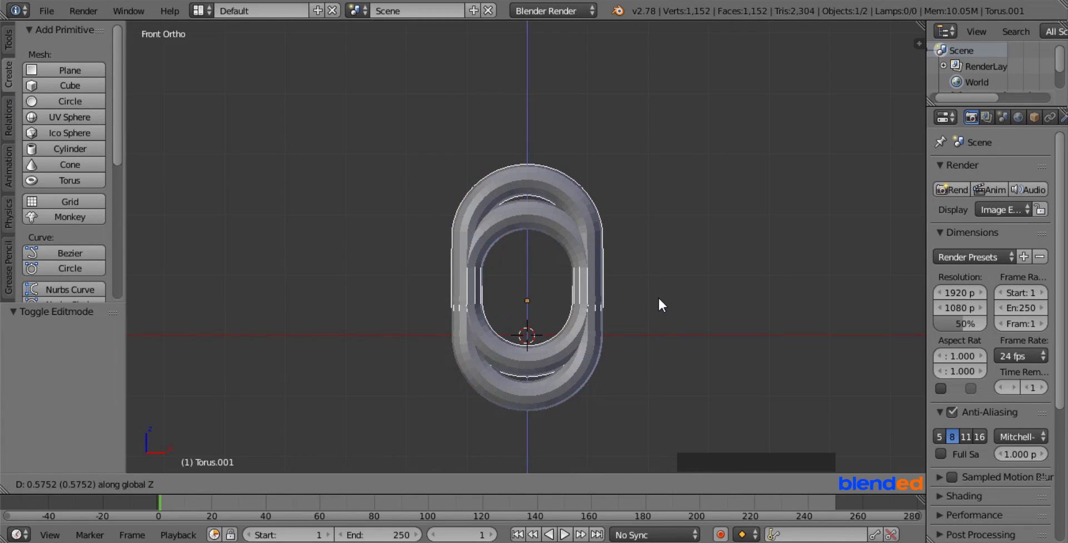
text(1.9)
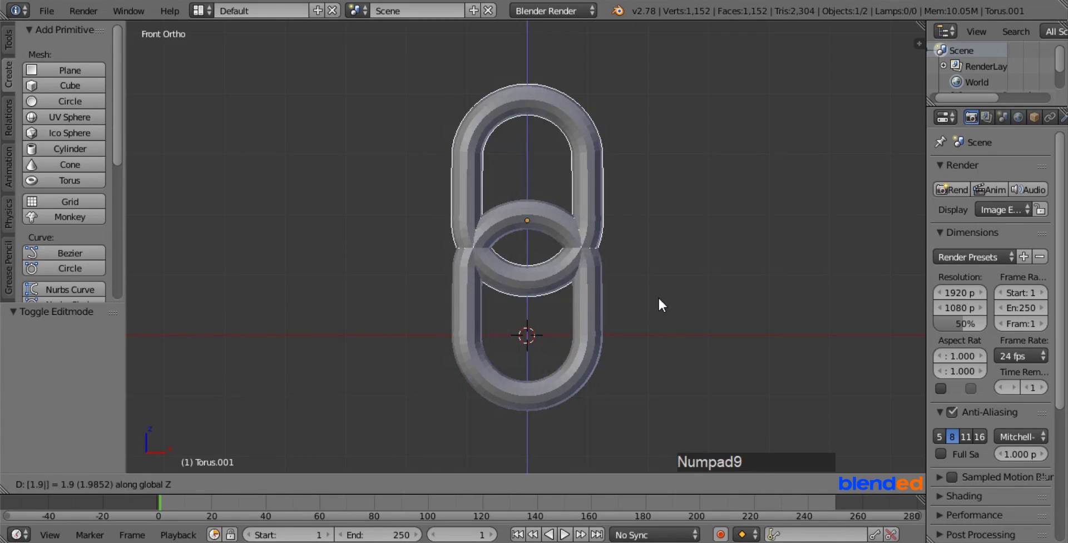
key(Return)
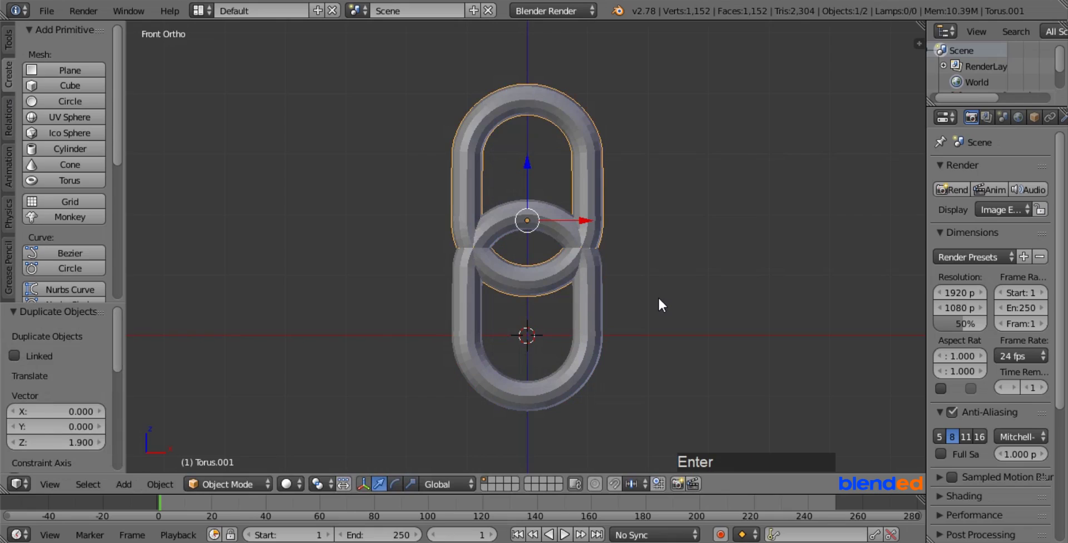
key(r)
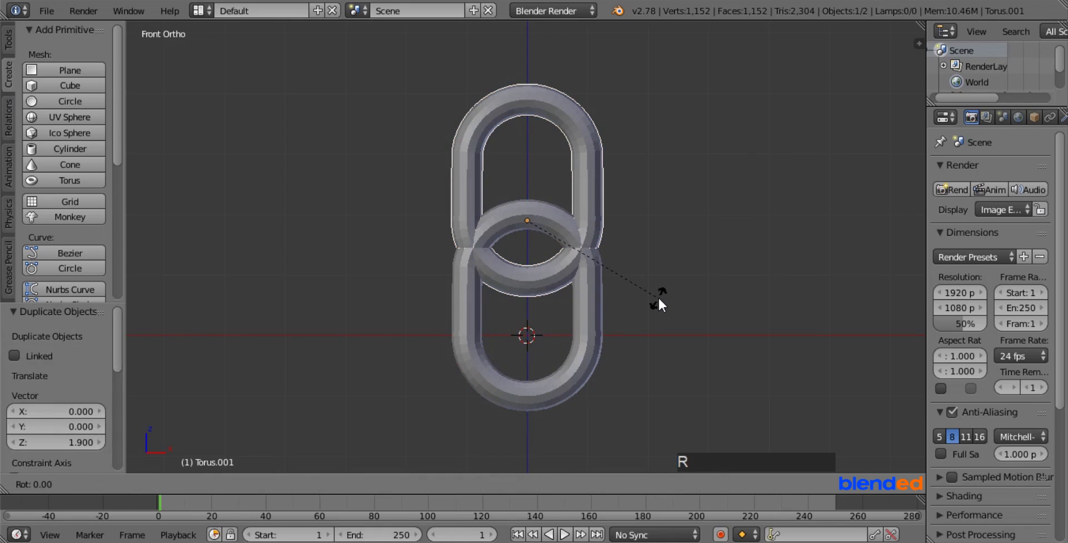
text(z90)
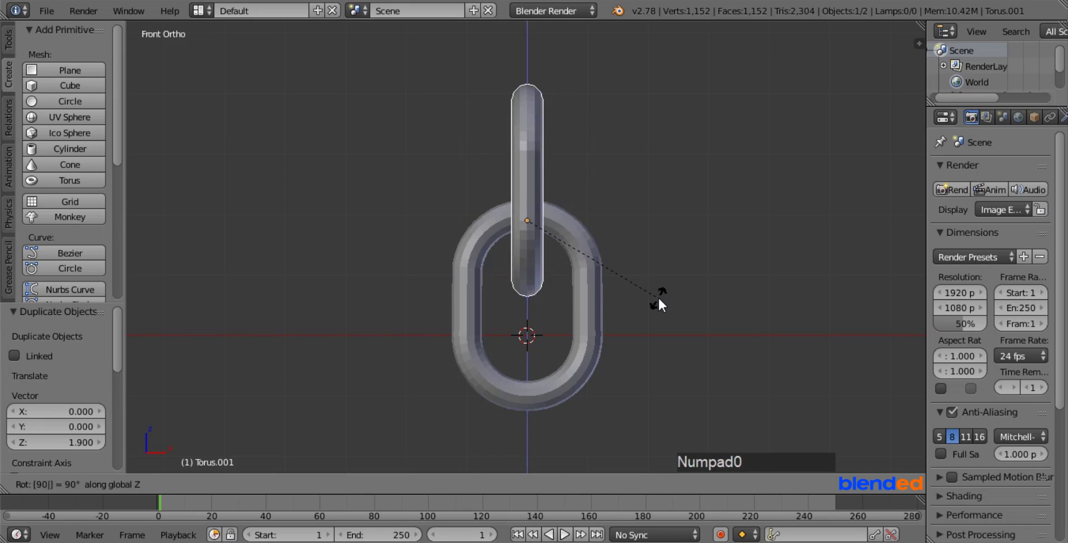
key(Return)
scroll(658, 296, down, 4)
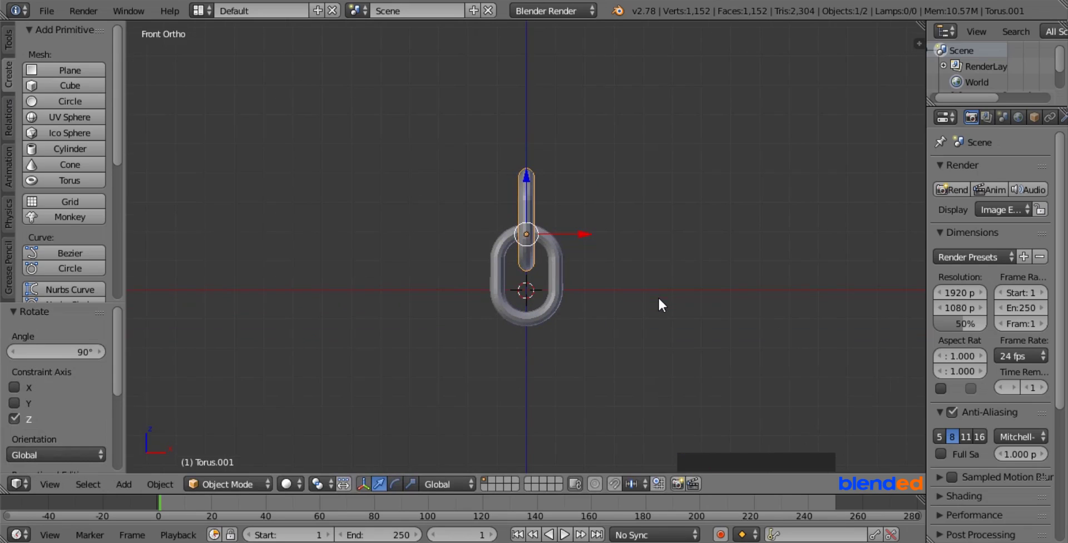
Step: Select both links and duplicate the pair 3.8 units up Z
shift+middle_drag(635, 198, 618, 335)
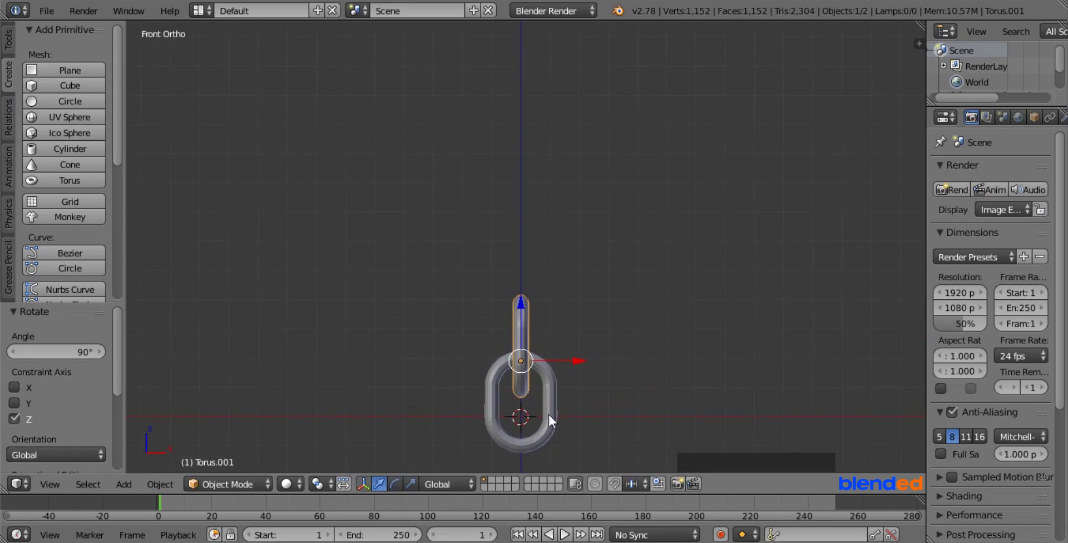
right_click(550, 407)
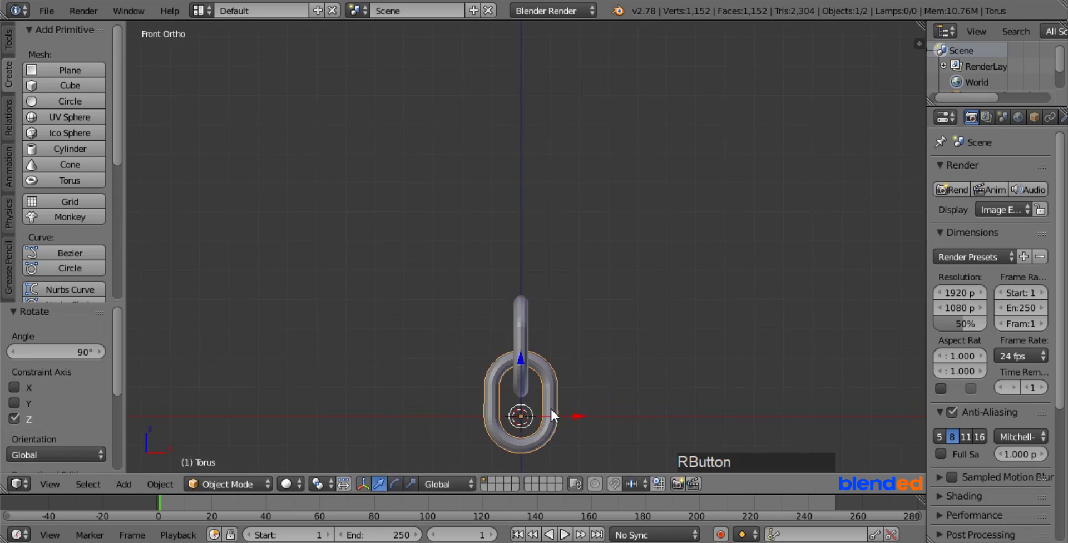
shift+right_click(523, 327)
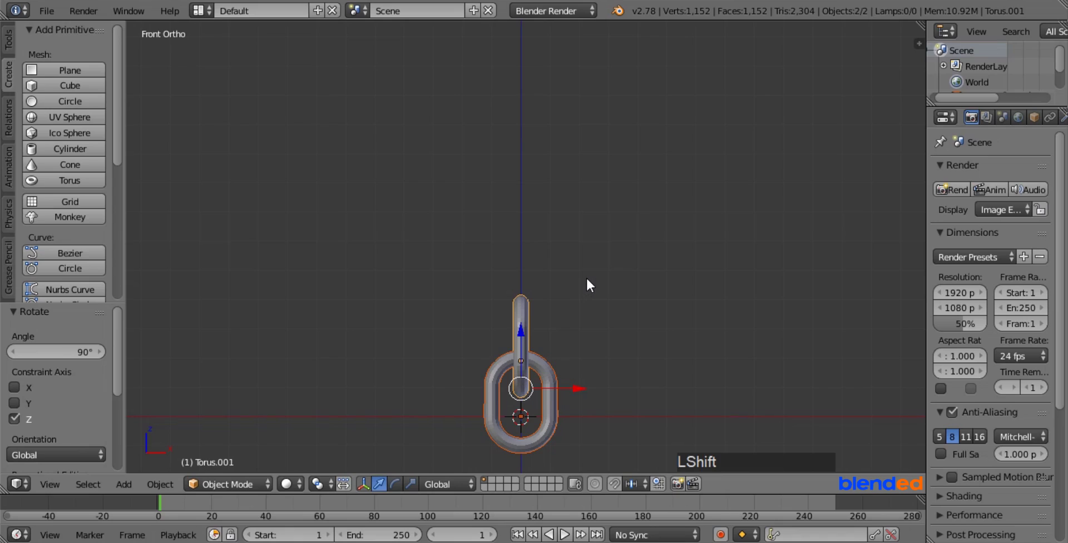
key(shift+d)
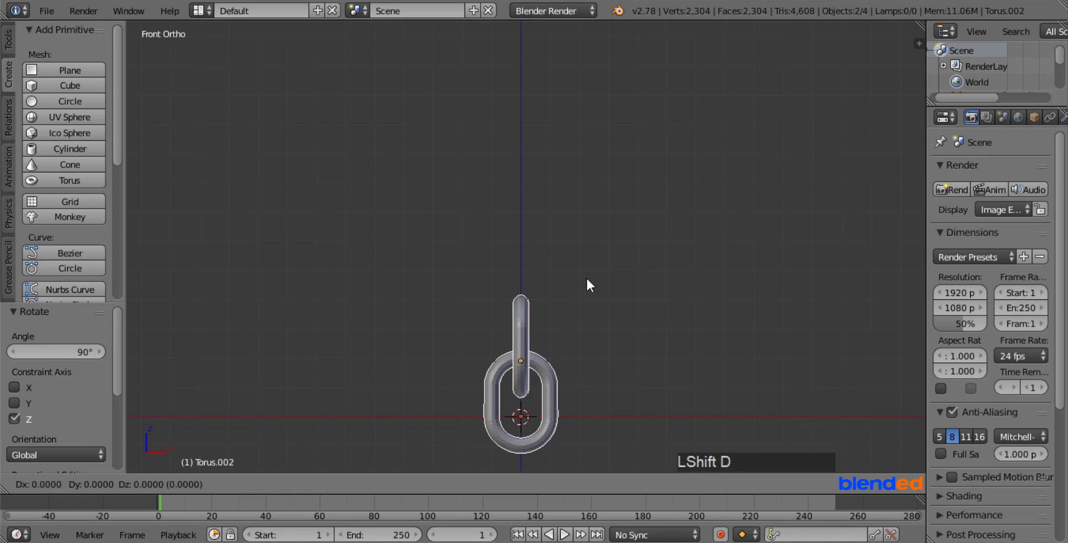
key(z)
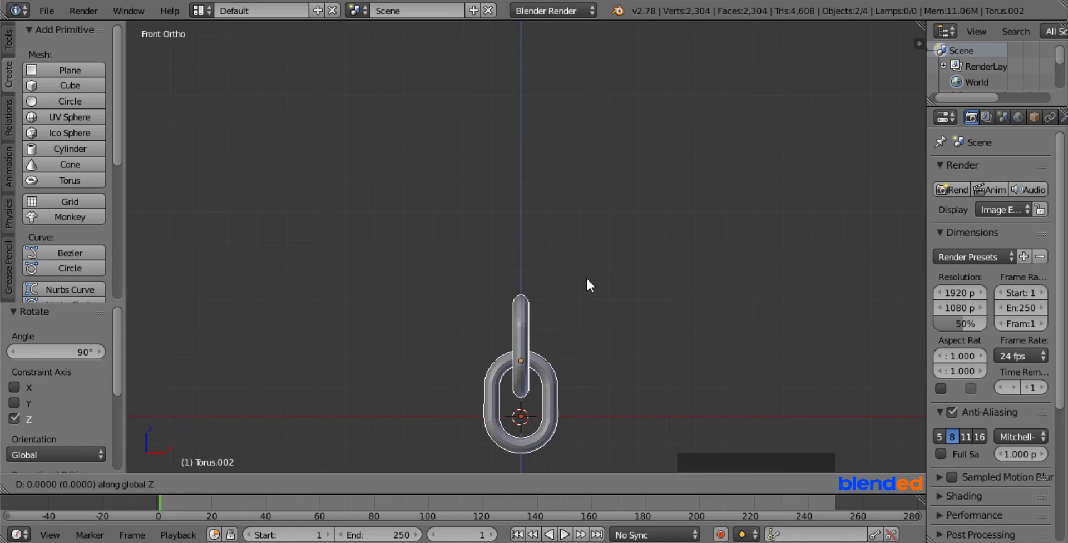
key(KP_3)
key(KP_Decimal)
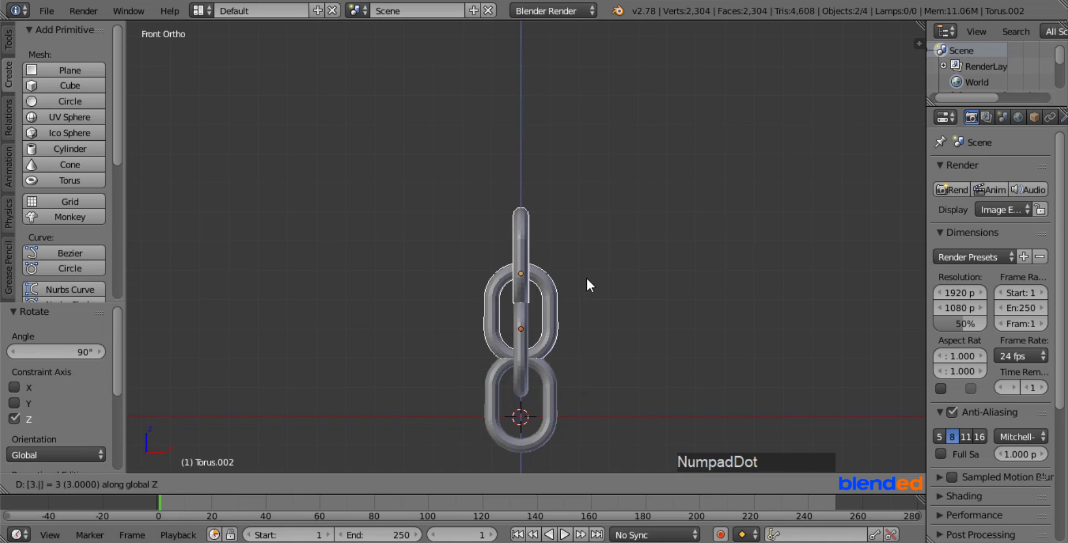
key(KP_8)
key(Return)
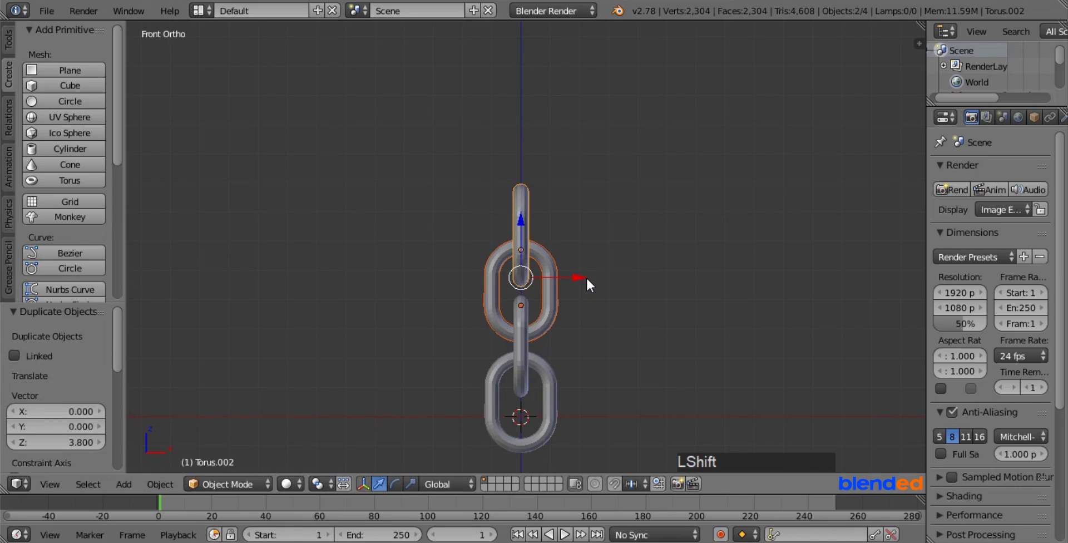
Step: Repeat the duplicate three more times to reach ten links, then deselect all
key(shift+r)
scroll(586, 276, down, 2)
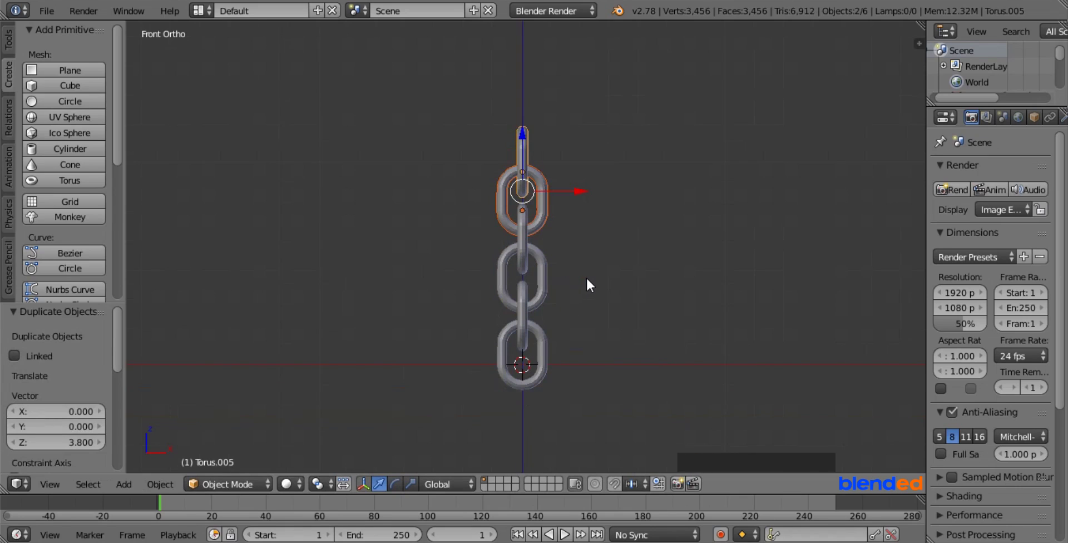
key(shift+r)
scroll(586, 276, down, 2)
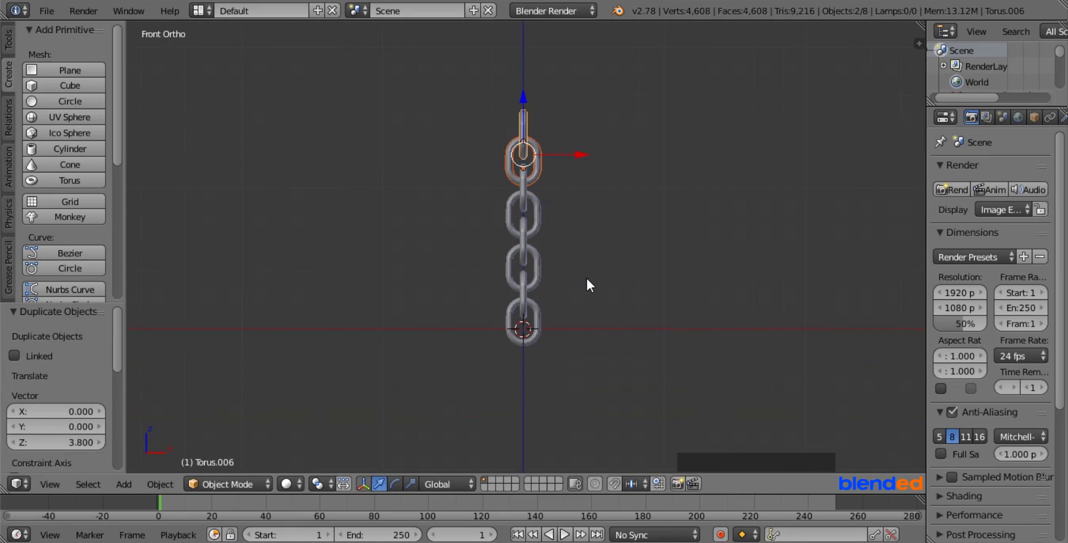
key(shift+r)
key(a)
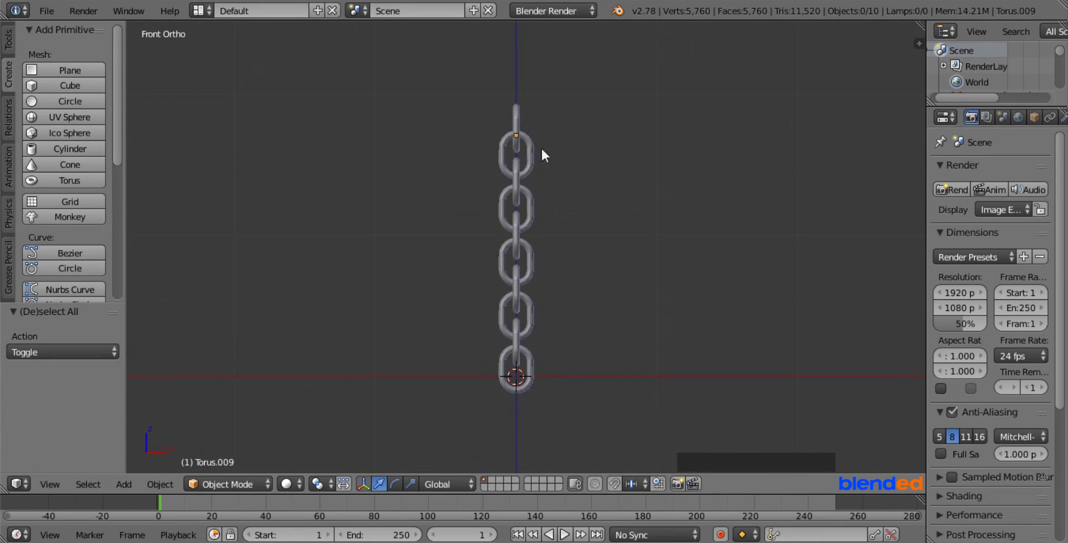
Step: Lasso-select all ten links and widen the properties area
mouse_move(454, 83)
ctrl+mouse_down()
mouse_move(458, 199)
mouse_move(480, 323)
mouse_move(532, 428)
mouse_move(595, 415)
mouse_move(642, 361)
mouse_move(656, 217)
mouse_move(630, 159)
mouse_move(548, 73)
ctrl+mouse_up()
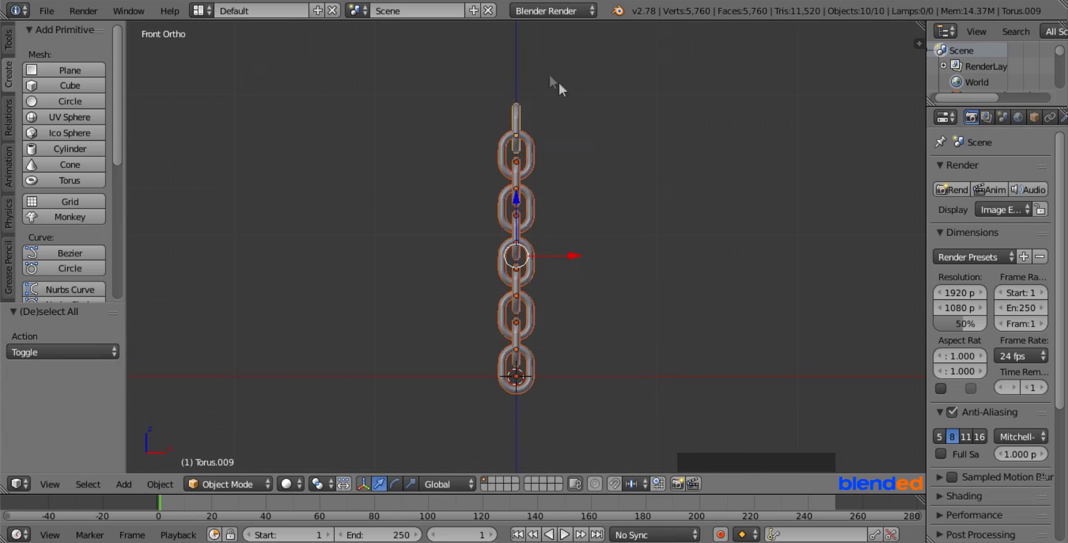
drag(925, 161, 835, 143)
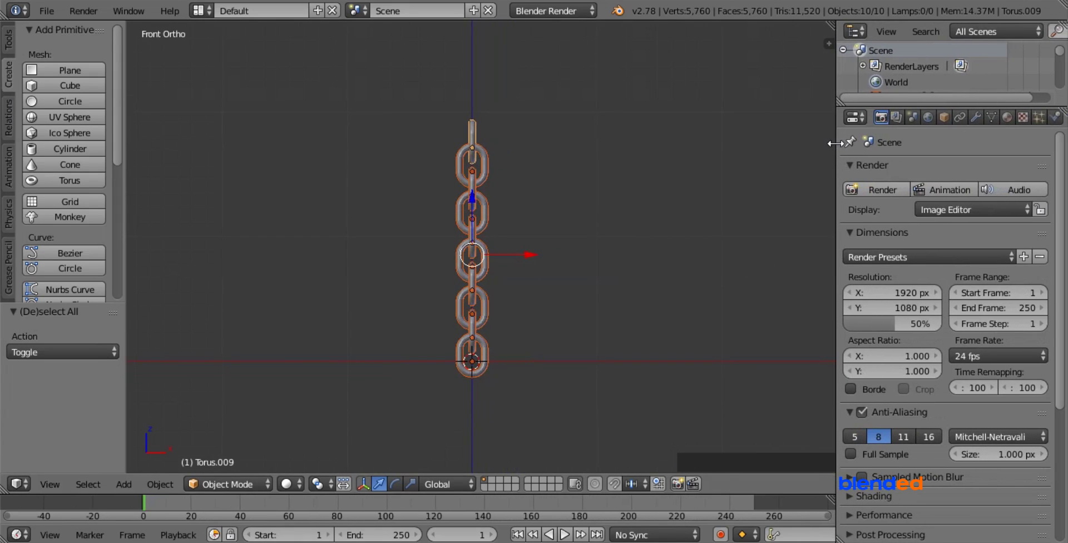
Step: Add an Active rigid body to Torus.009 with its collision shape set to Mesh
click(1056, 118)
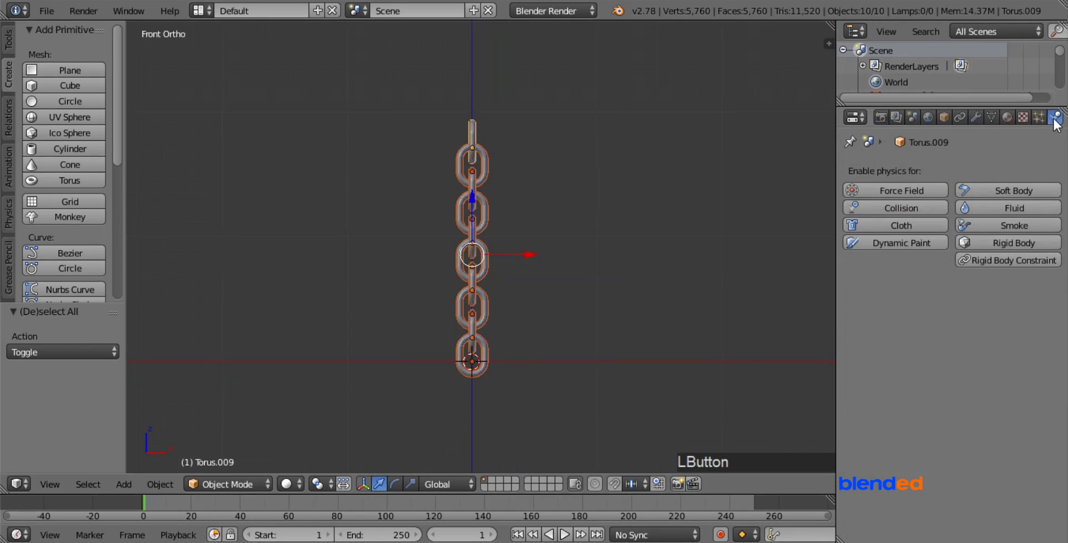
click(1006, 239)
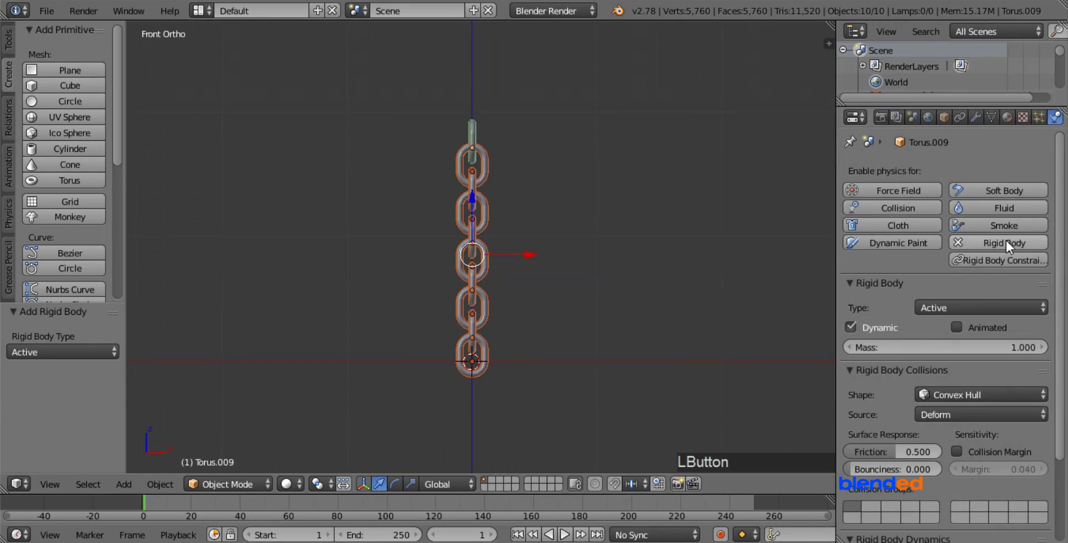
click(949, 395)
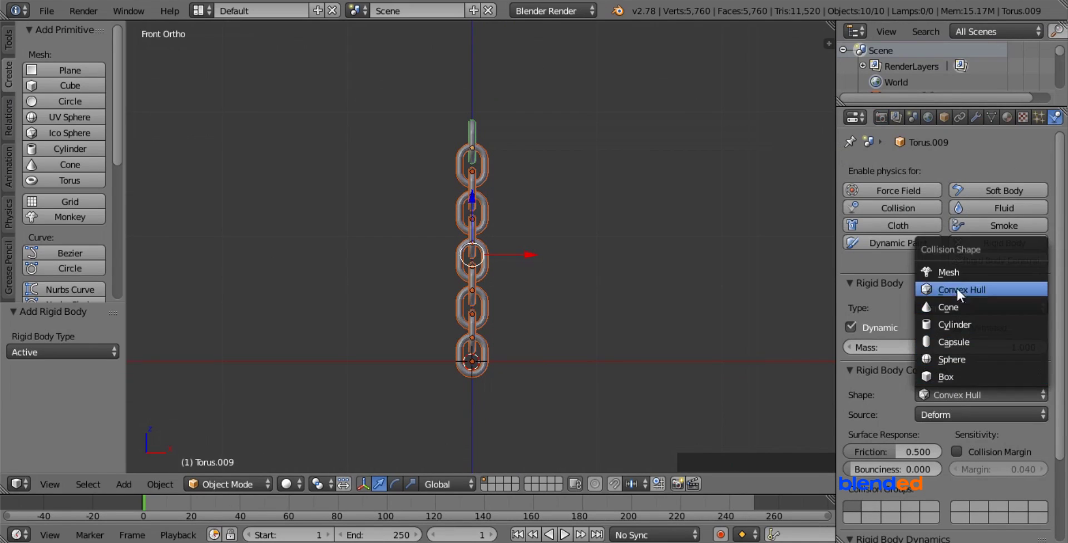
click(957, 272)
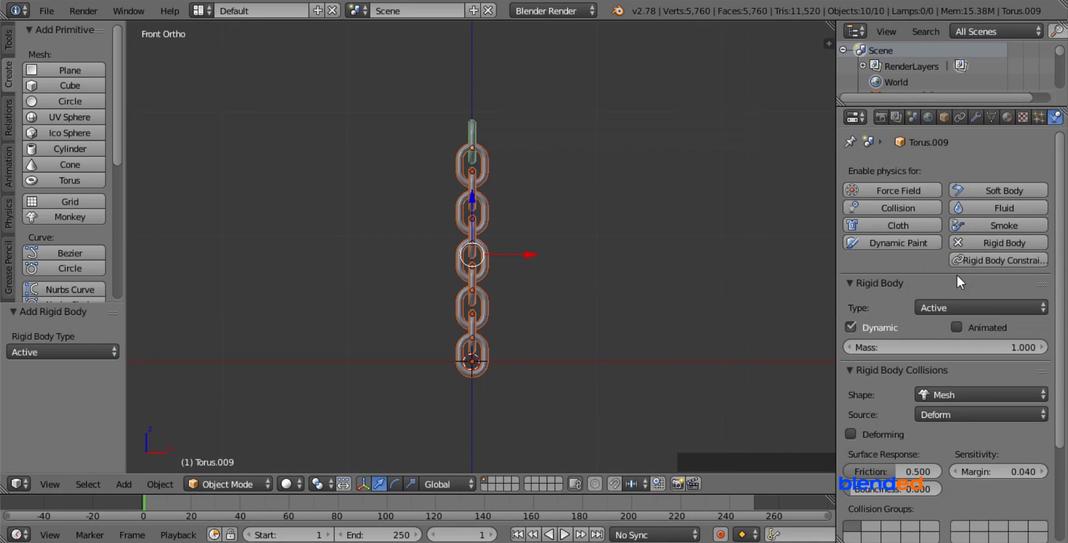
Step: Set every link's origin to geometry and copy Torus.009's rigid-body settings to all links
click(9, 32)
click(60, 225)
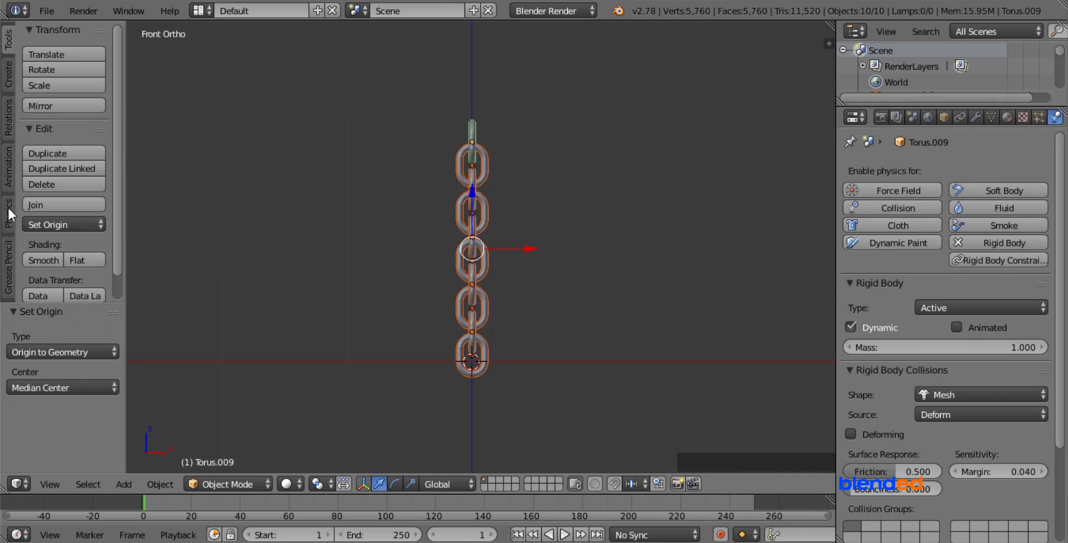
click(8, 210)
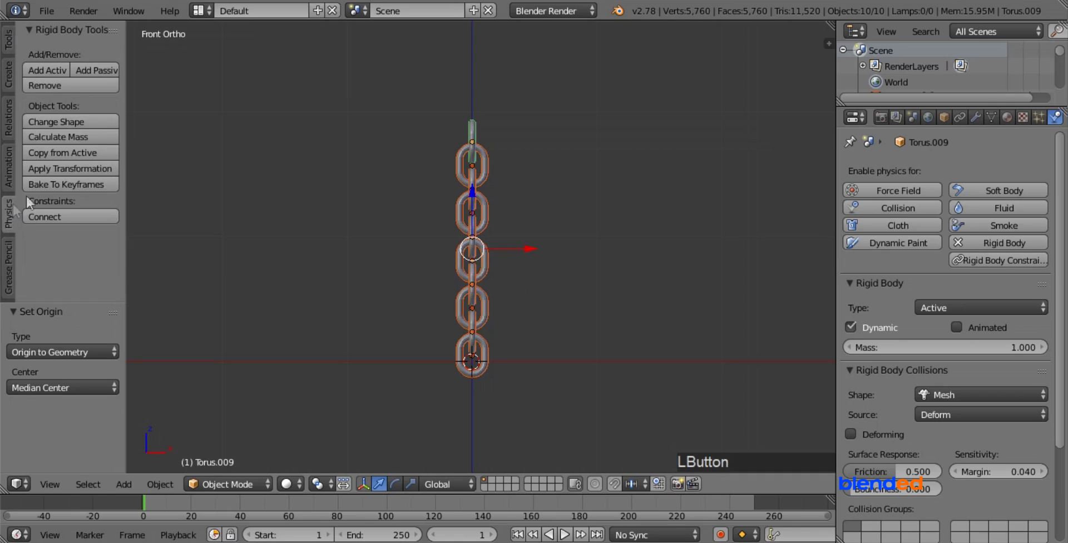
click(56, 152)
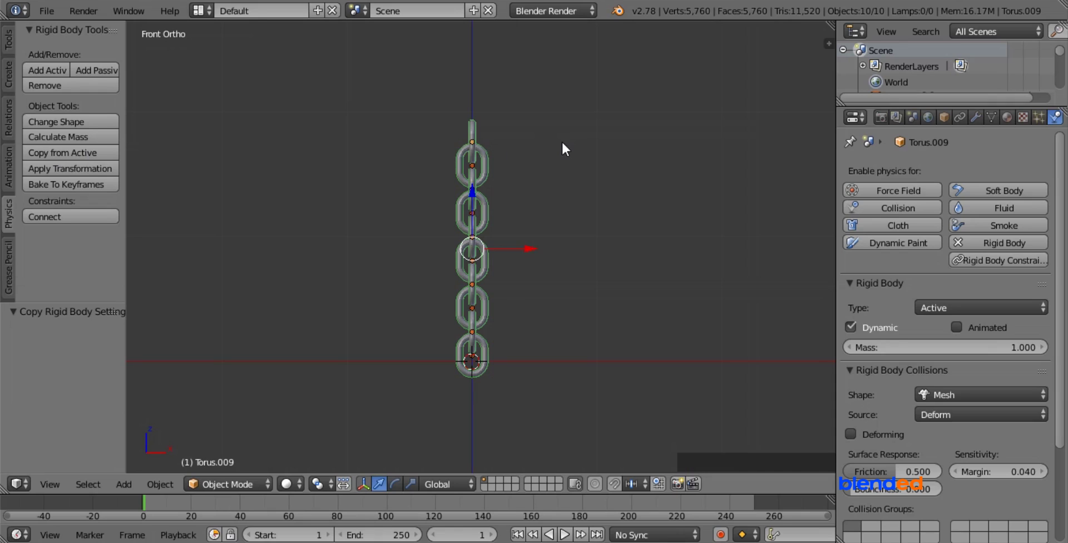
Step: Rotate the chain 90° about Y to lie horizontally, then select end link Torus.009
key(r)
key(y)
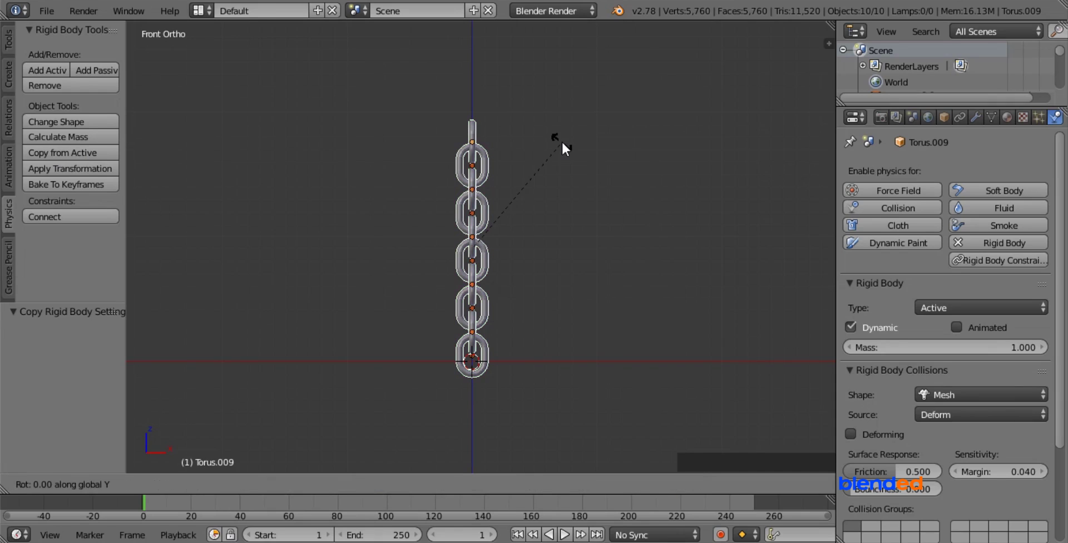
key(KP_9)
key(KP_0)
key(Return)
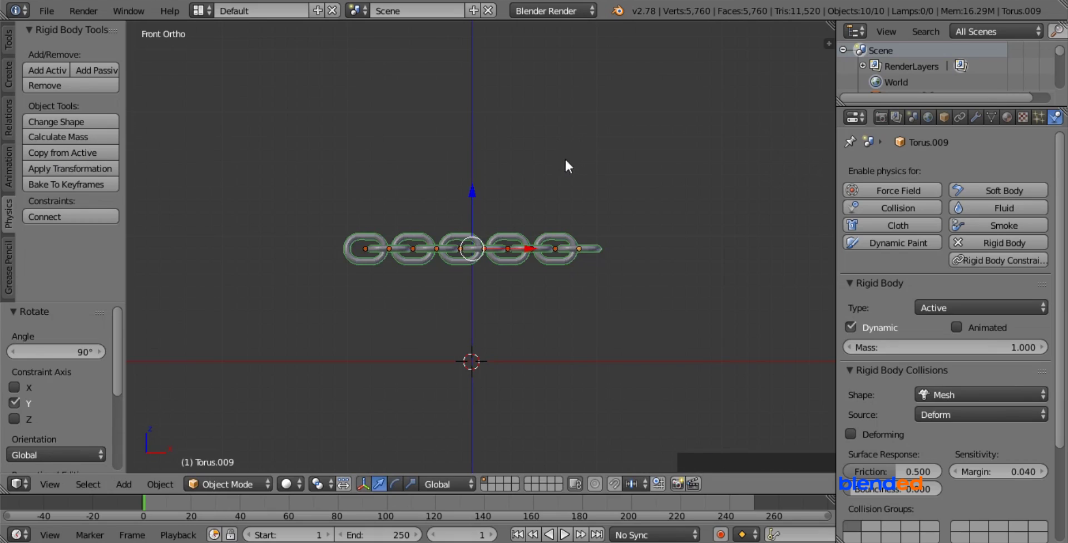
right_click(590, 250)
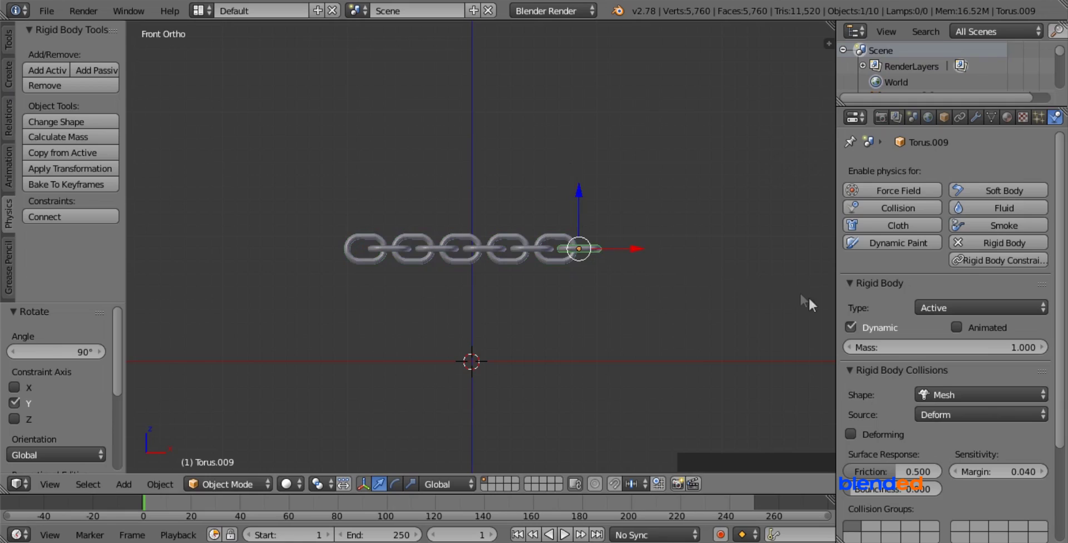
Step: Switch off Dynamic on Torus.009's rigid body, then view the chain from above with nothing selected
click(850, 327)
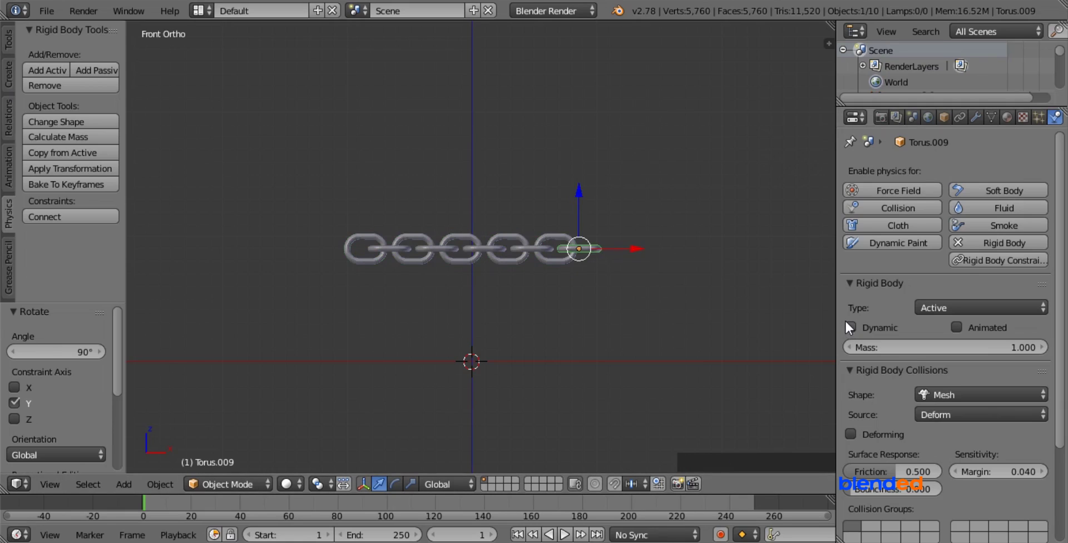
middle_drag(779, 307, 573, 266)
scroll(632, 326, up, 2)
key(a)
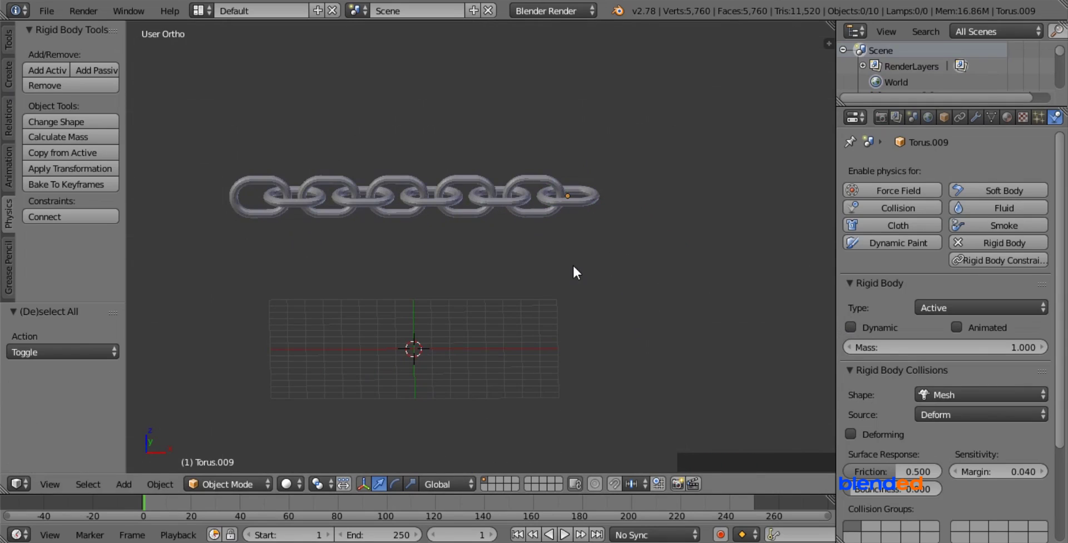
Step: Play the physics animation and watch the chain fall and swing from Torus.009, ending in front view
click(565, 534)
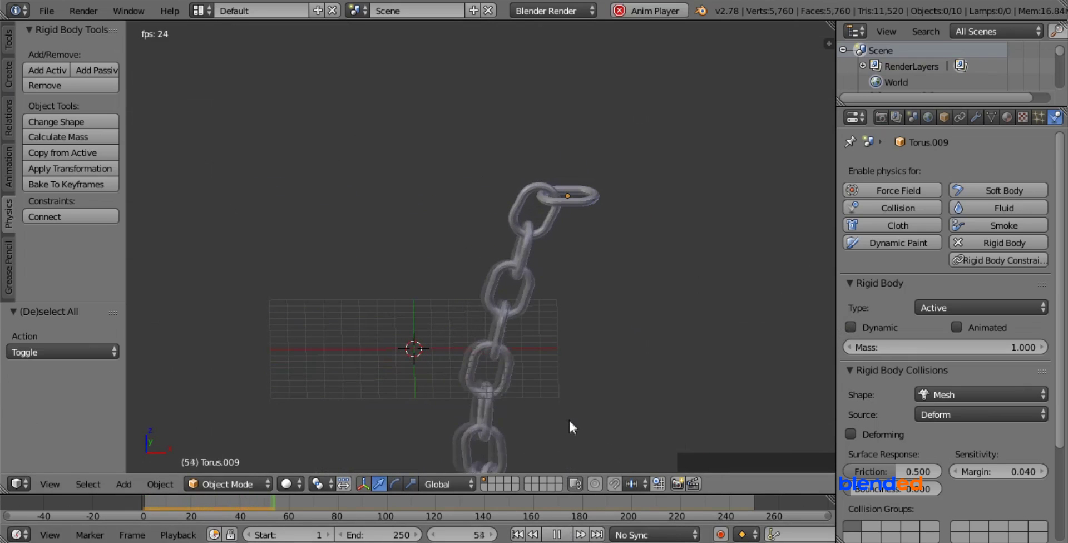
middle_drag(563, 364, 512, 290)
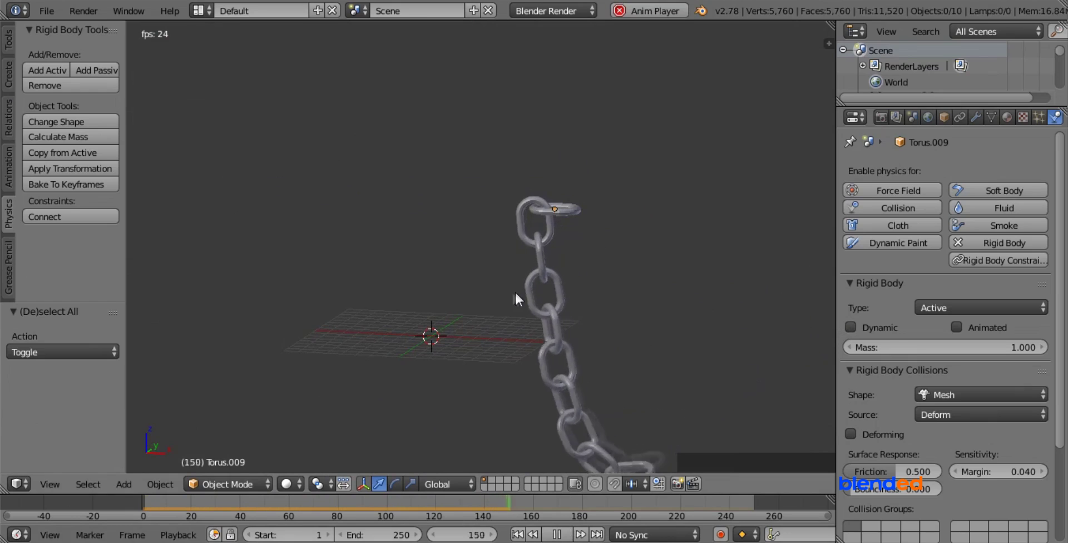
middle_drag(592, 304, 586, 291)
key(KP_1)
key(shift+Left)
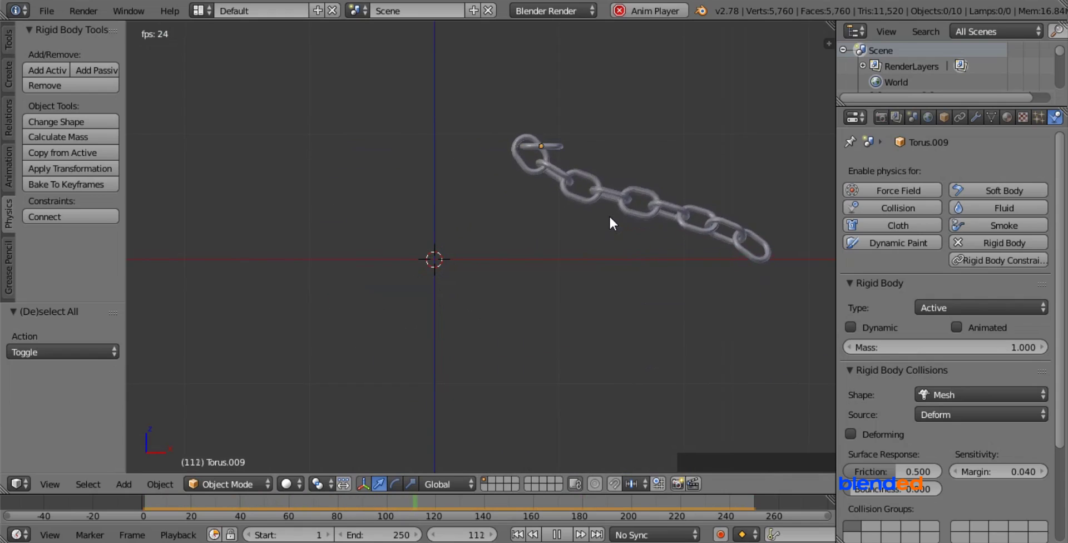
scroll(638, 208, up, 1)
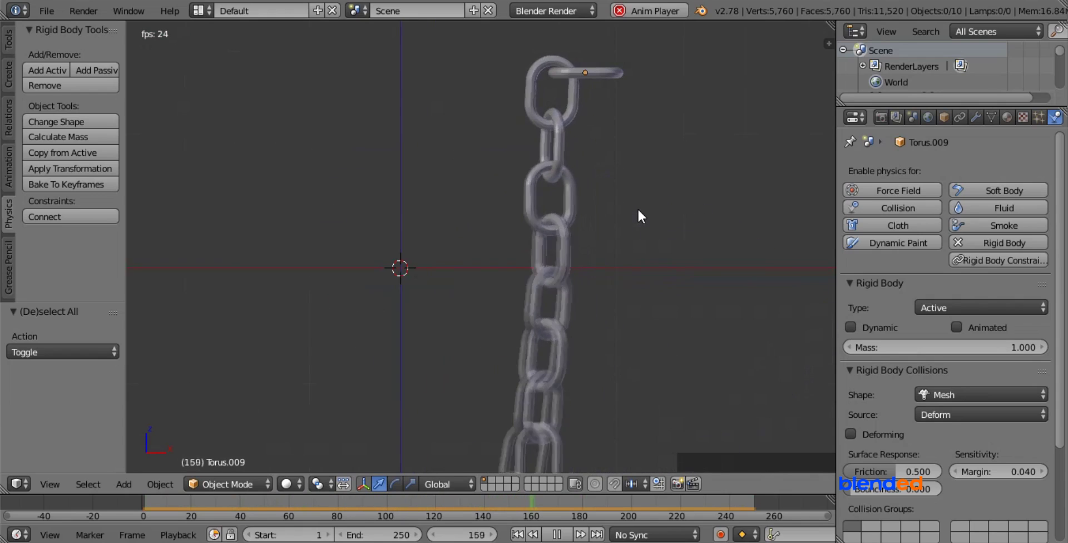
scroll(638, 208, down, 1)
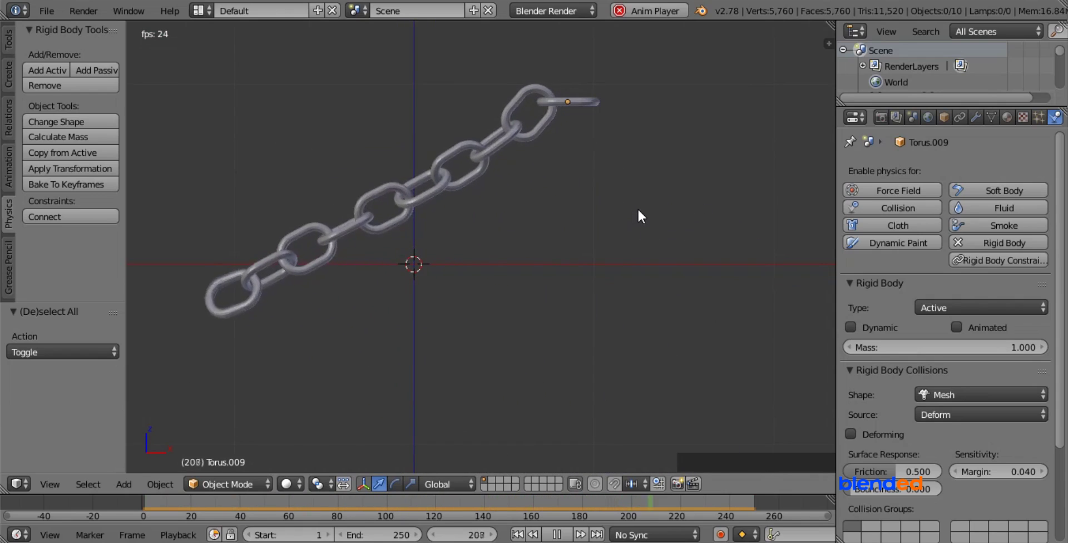